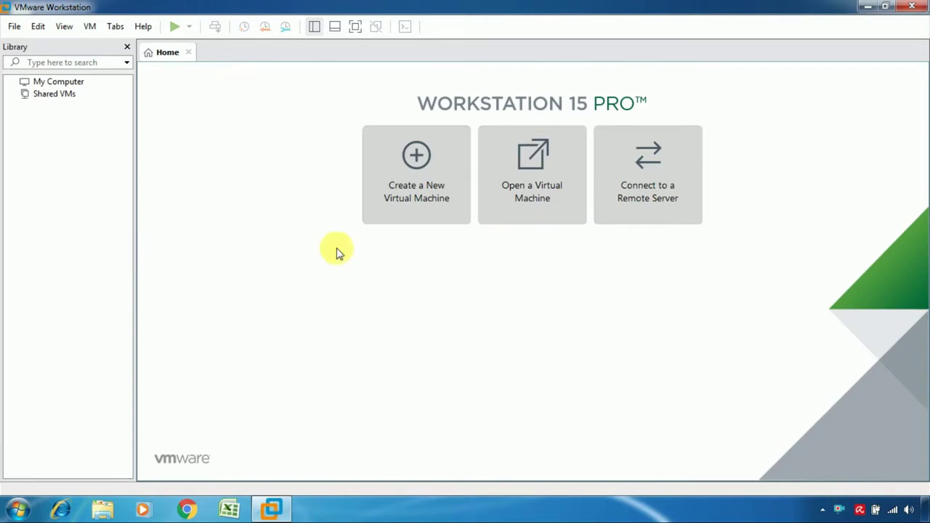
Start a new virtual machine with the Typical configuration and a blank hard disk, without an installer disc.
{"action": "left_click", "coordinate": [403, 205]}
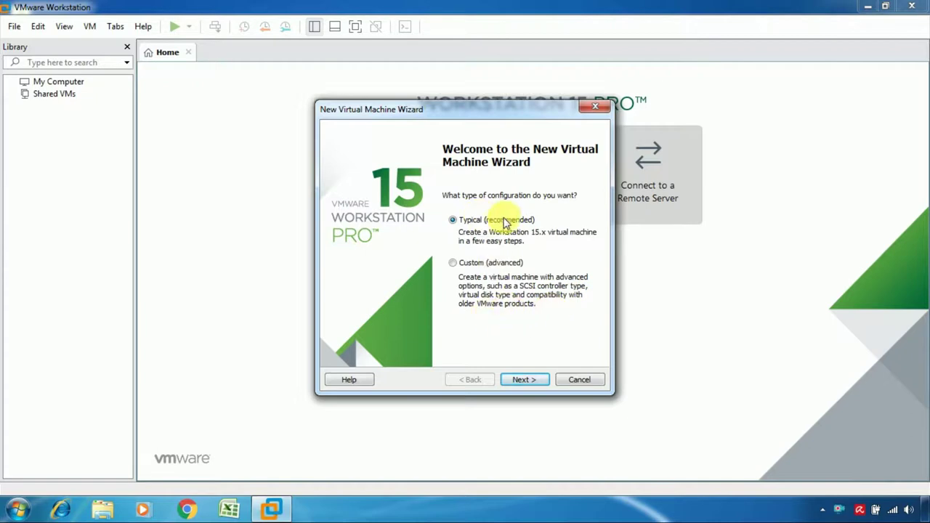
{"action": "left_click", "coordinate": [527, 381]}
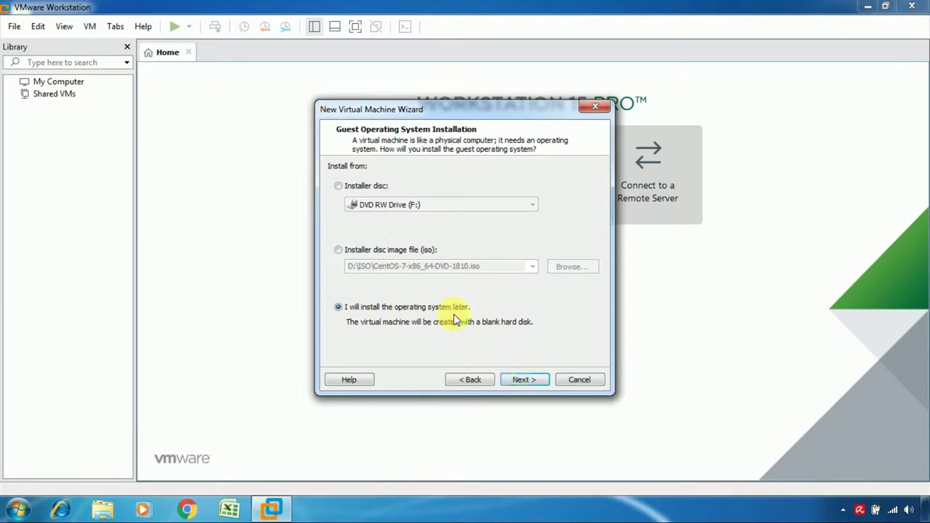
{"action": "left_click", "coordinate": [523, 380]}
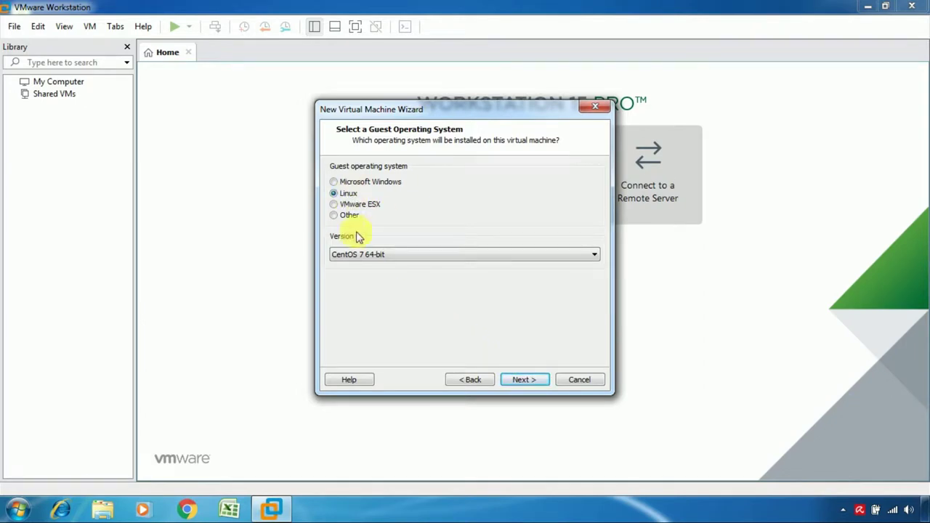
Set the guest operating system to Linux, version CentOS 7 64-bit, and continue the wizard.
{"action": "left_click", "coordinate": [594, 258]}
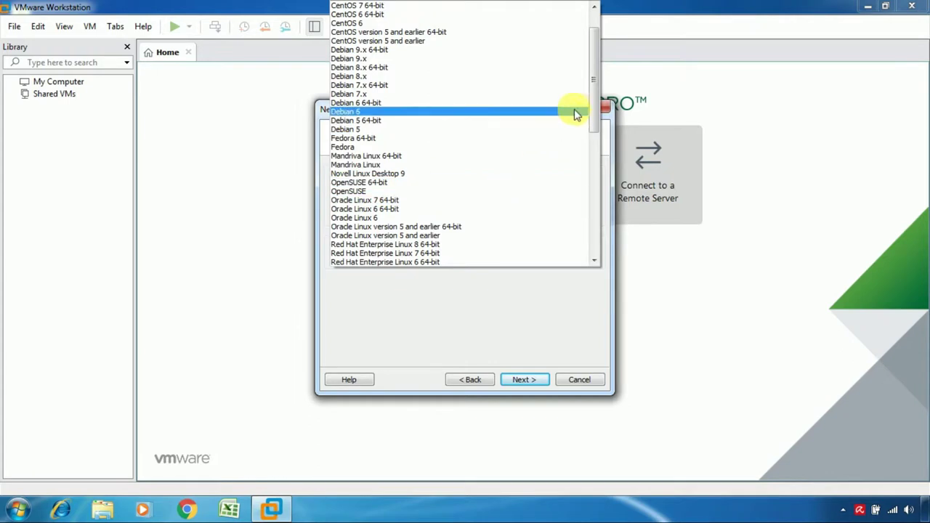
{"action": "left_click_drag", "start_coordinate": [597, 76], "coordinate": [575, 23]}
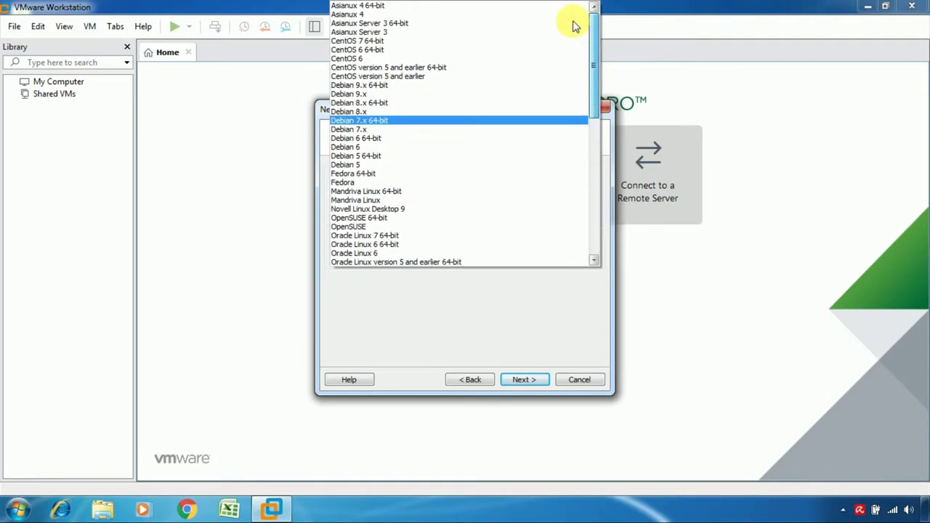
{"action": "left_click", "coordinate": [376, 42]}
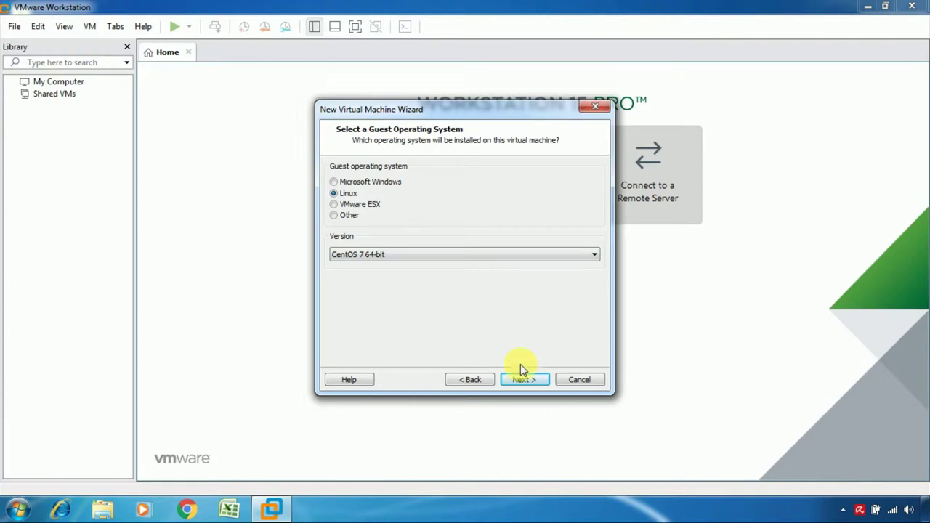
{"action": "left_click", "coordinate": [531, 381]}
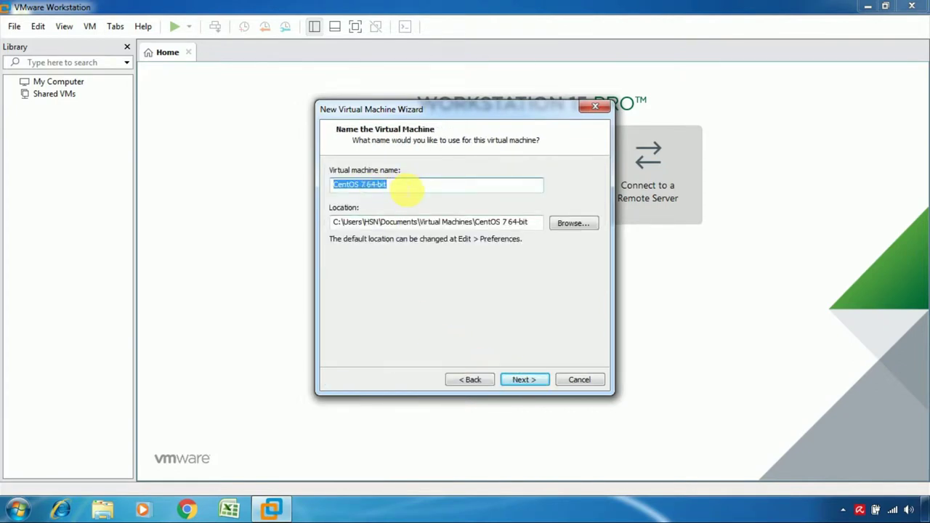
Name the virtual machine Master Server, keep the default location and continue the wizard.
{"action": "left_click", "coordinate": [407, 188]}
{"action": "key", "text": "ctrl+a"}
{"action": "key", "text": "BackSpace"}
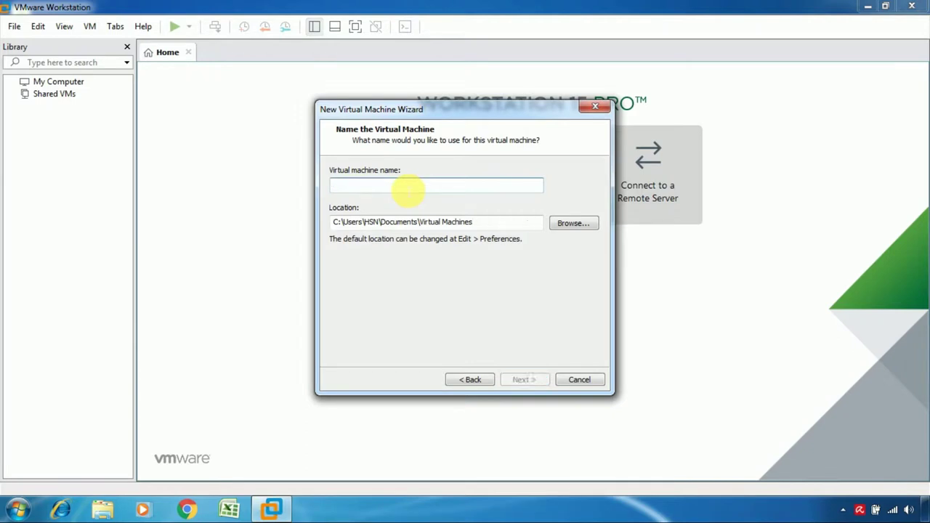
{"action": "type", "text": "Mas"}
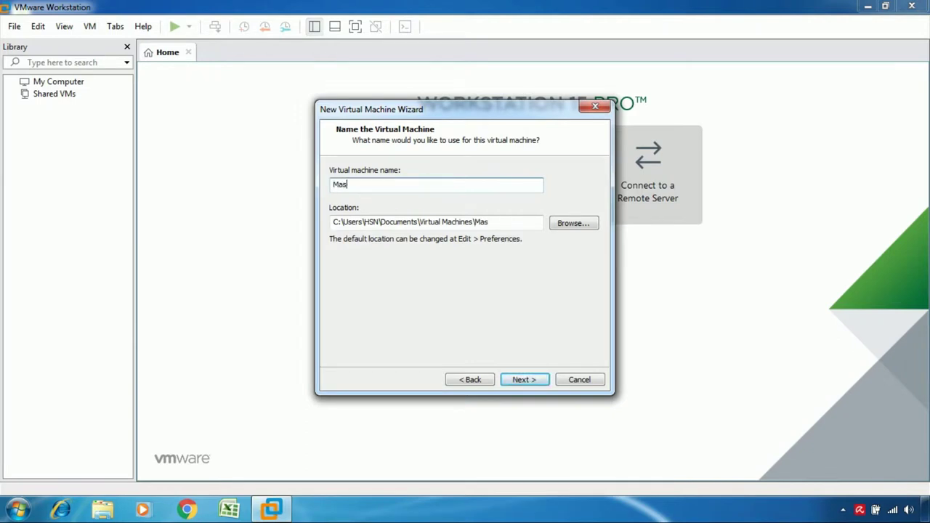
{"action": "type", "text": "ter Server"}
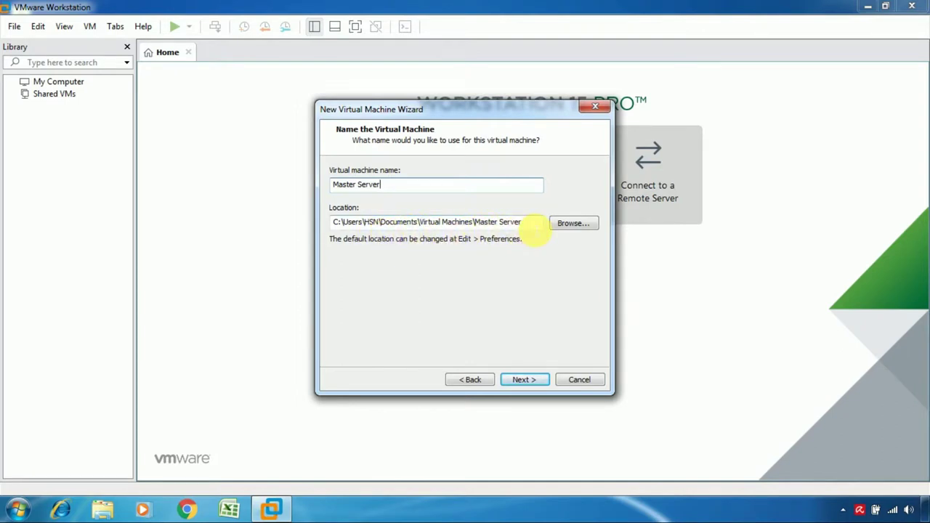
{"action": "left_click", "coordinate": [527, 382]}
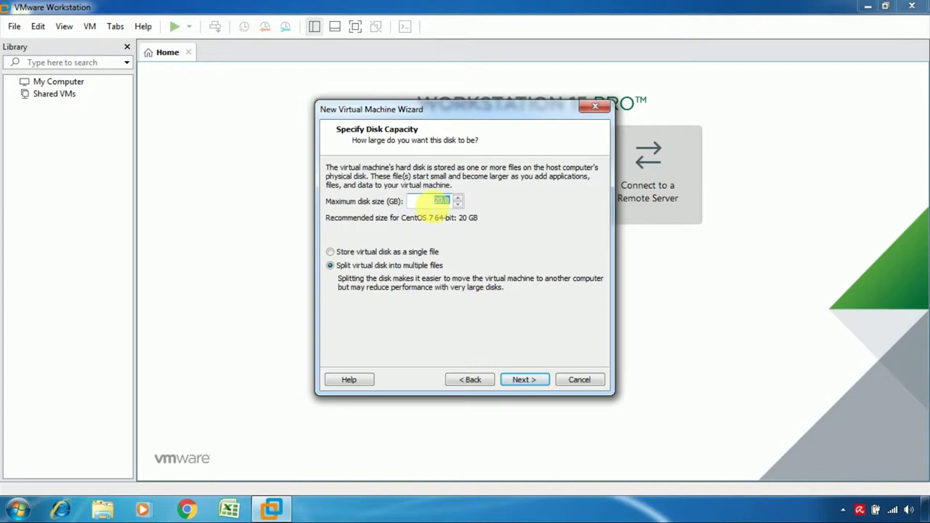
Set the maximum disk size to 50 GB and store the virtual disk as a single file.
{"action": "type", "text": "5"}
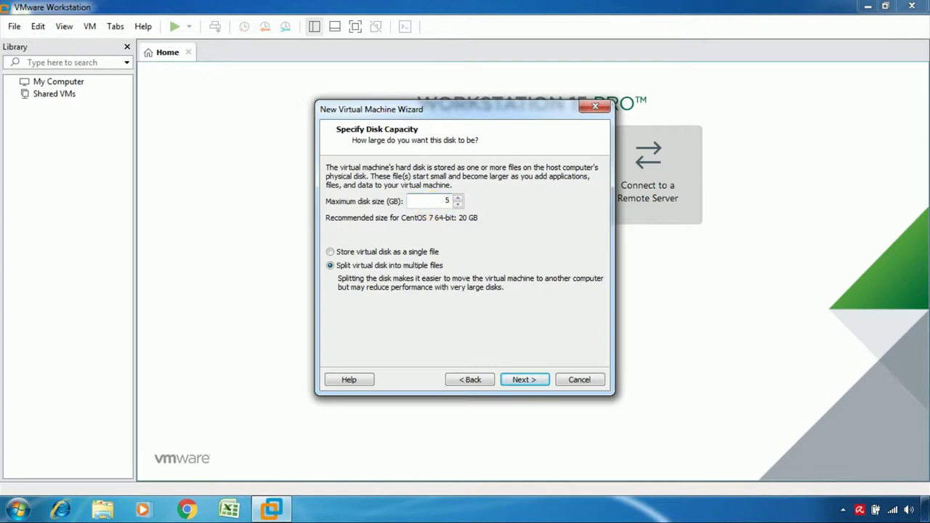
{"action": "type", "text": "0"}
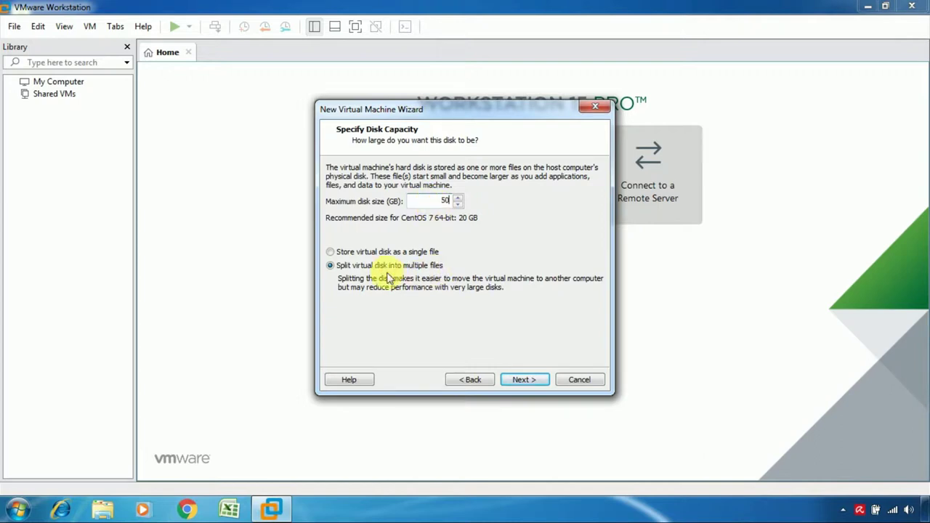
{"action": "left_click", "coordinate": [353, 252]}
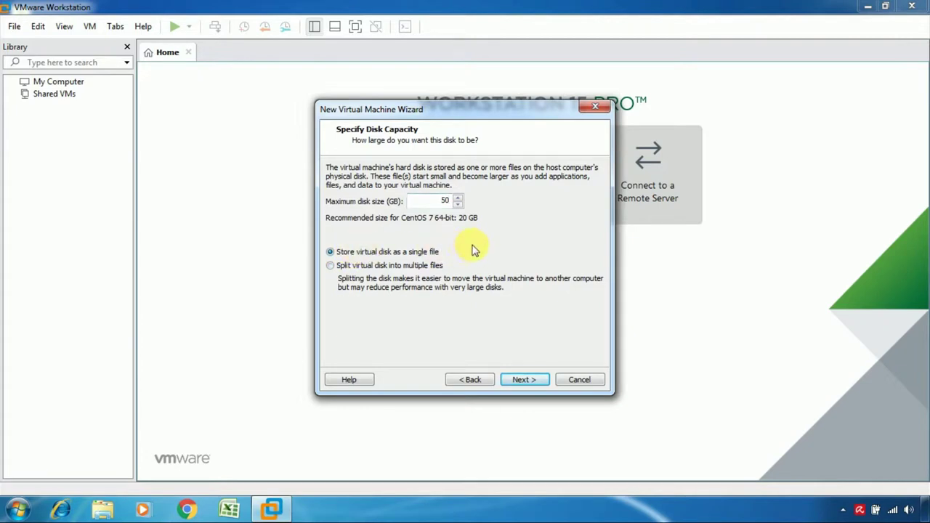
{"action": "left_click", "coordinate": [524, 382]}
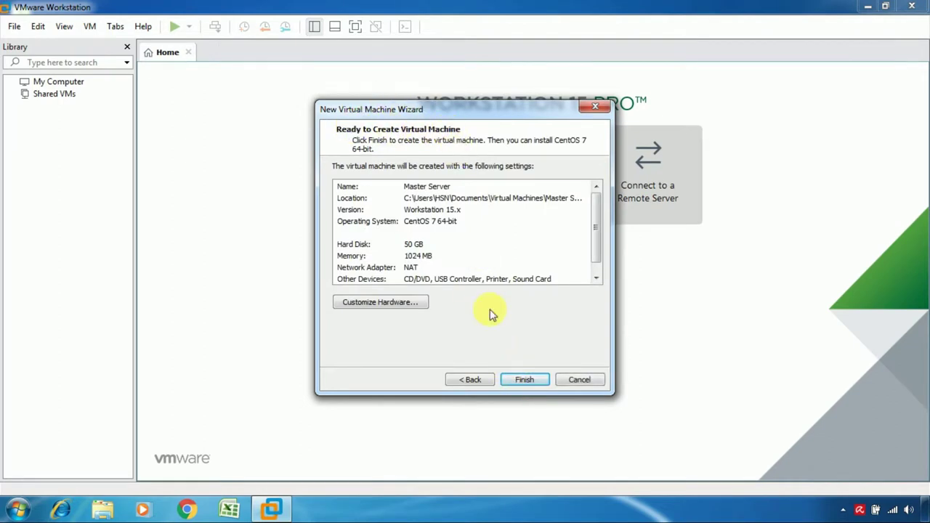
Customize the virtual machine's hardware by setting its memory to 4096 MB.
{"action": "left_click", "coordinate": [402, 309]}
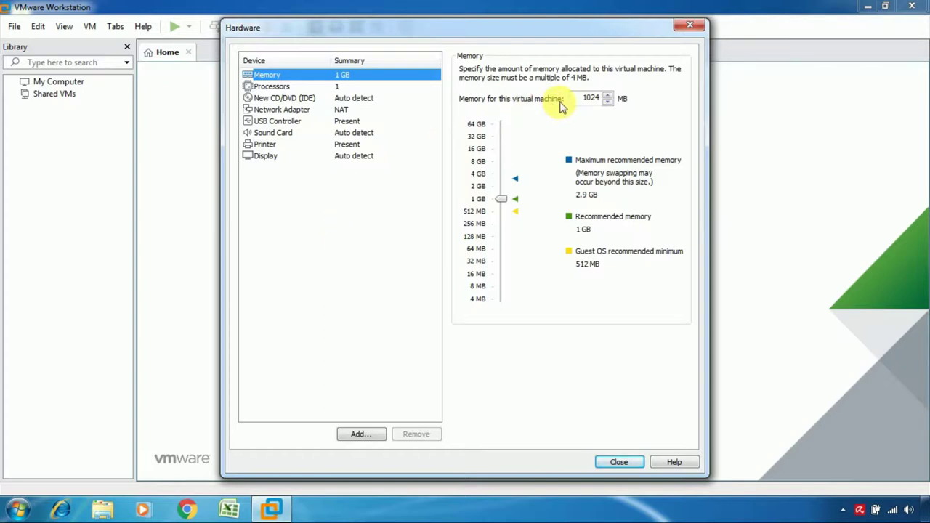
{"action": "double_click", "coordinate": [589, 99]}
{"action": "type", "text": "4096"}
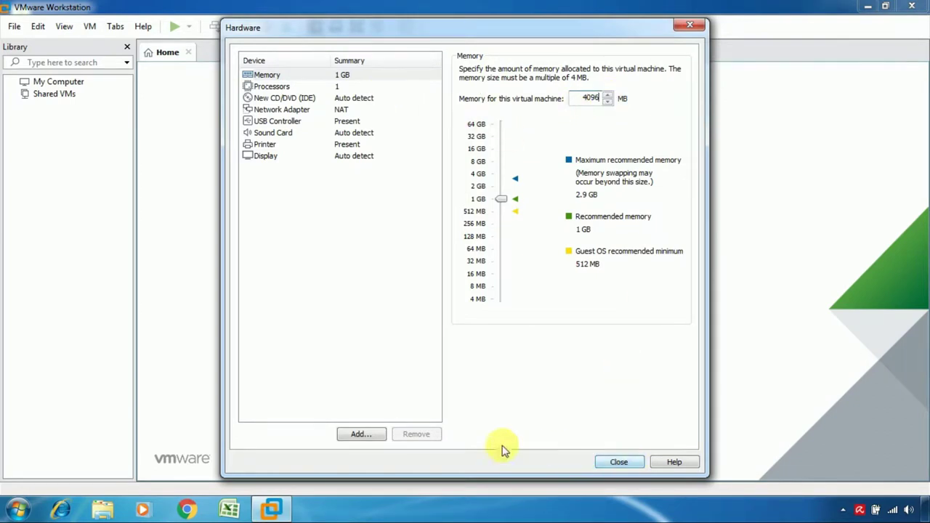
Set the number of processors to 2 and the number of cores per processor to 2.
{"action": "left_click", "coordinate": [337, 87]}
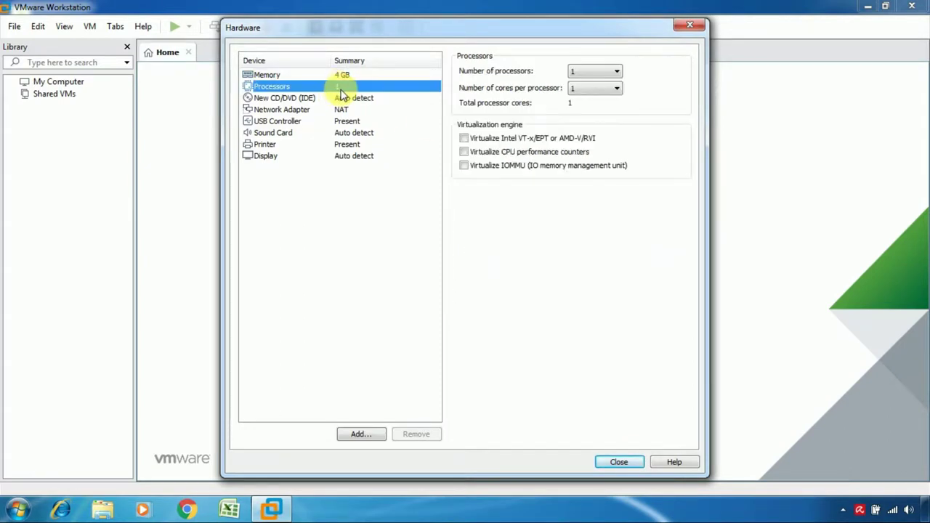
{"action": "left_click", "coordinate": [616, 71]}
{"action": "left_click", "coordinate": [598, 93]}
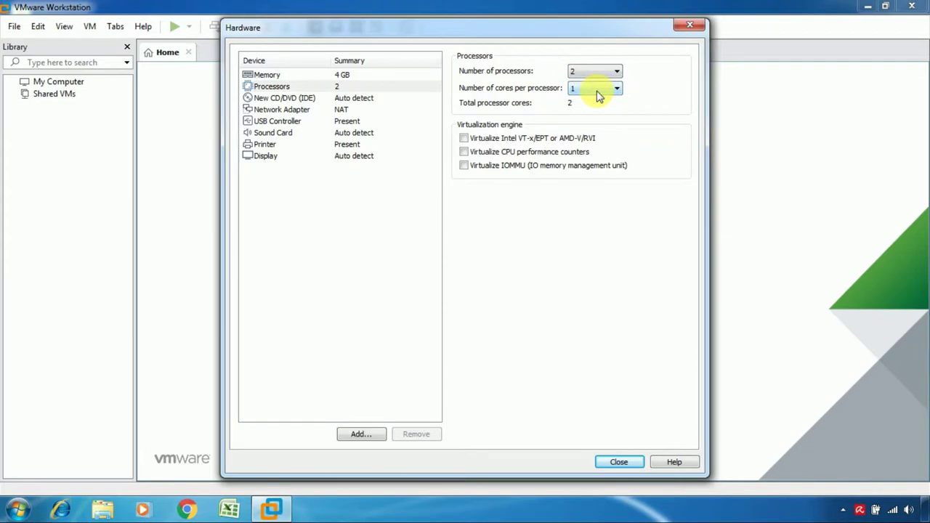
{"action": "left_click", "coordinate": [599, 89]}
{"action": "left_click", "coordinate": [596, 110]}
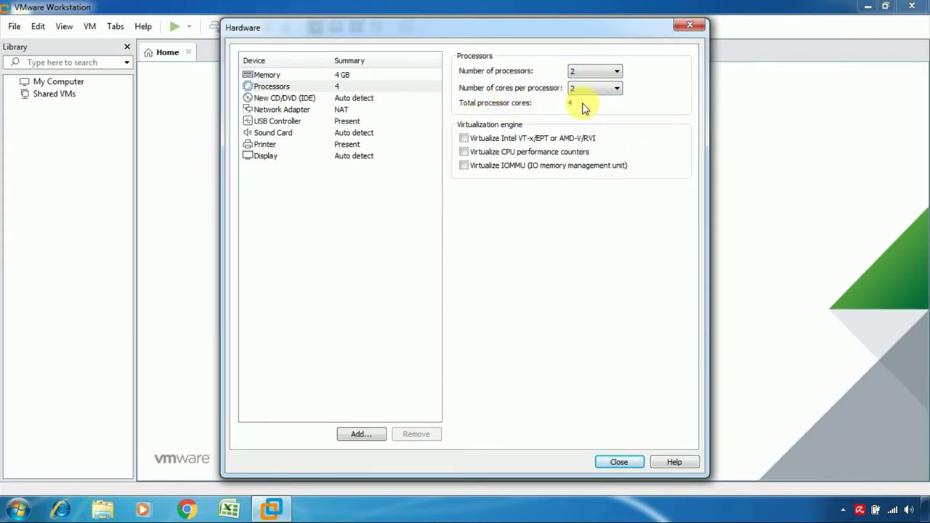
Make the CD/DVD drive use the ISO image file CentOS-7-x86_64-DVD-1810 from the ISO folder on drive D.
{"action": "left_click", "coordinate": [358, 101]}
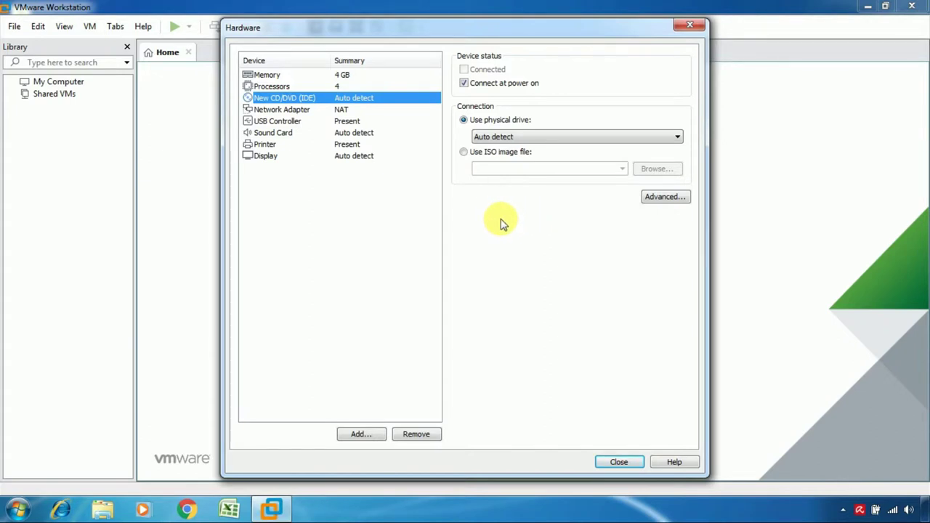
{"action": "left_click", "coordinate": [467, 153]}
{"action": "left_click", "coordinate": [656, 170]}
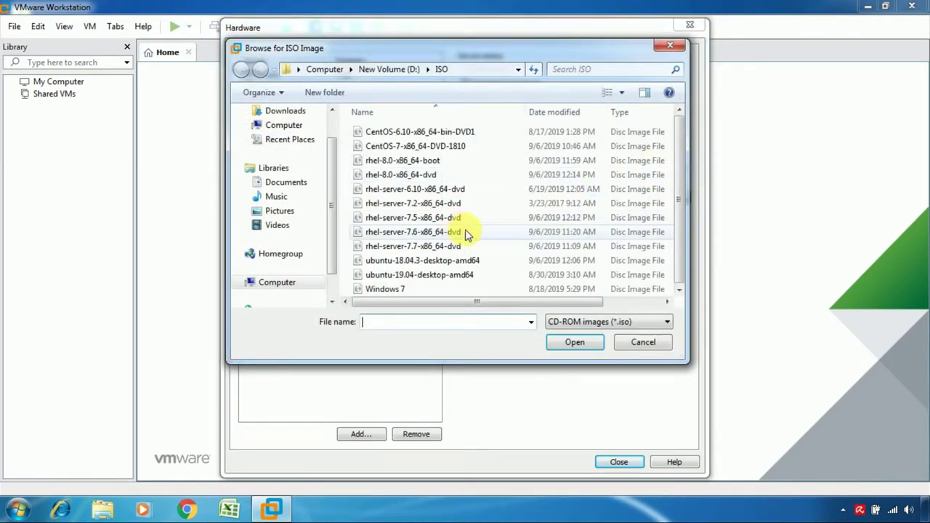
{"action": "double_click", "coordinate": [435, 147]}
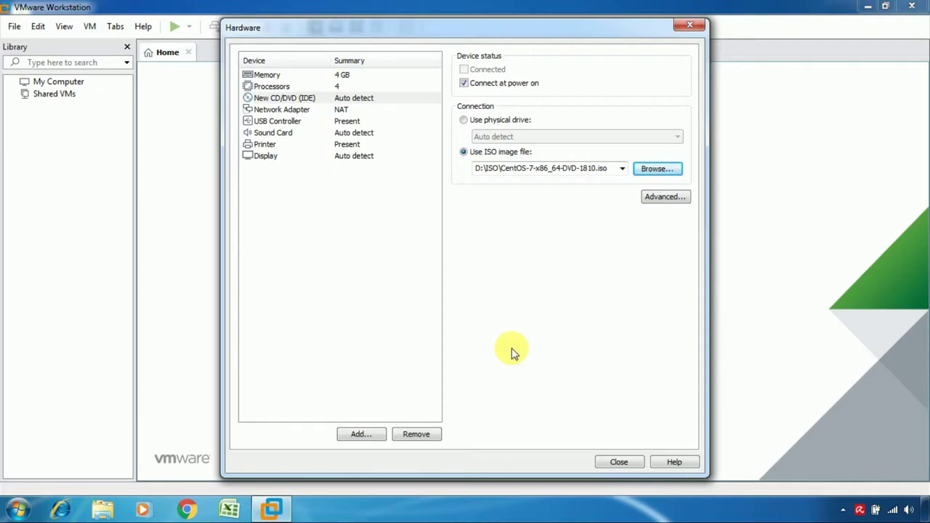
Finish creating the Master Server virtual machine with the customized hardware and power it on.
{"action": "left_click", "coordinate": [617, 463]}
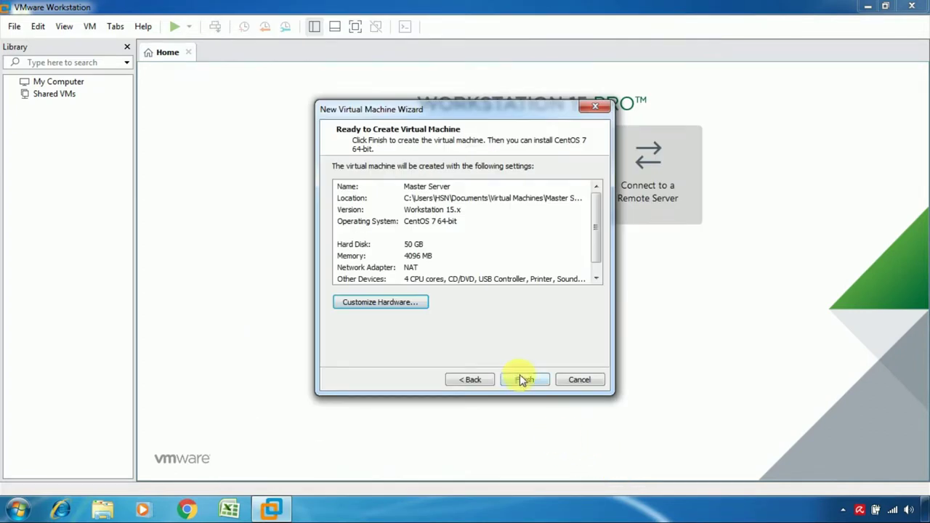
{"action": "left_click", "coordinate": [526, 380]}
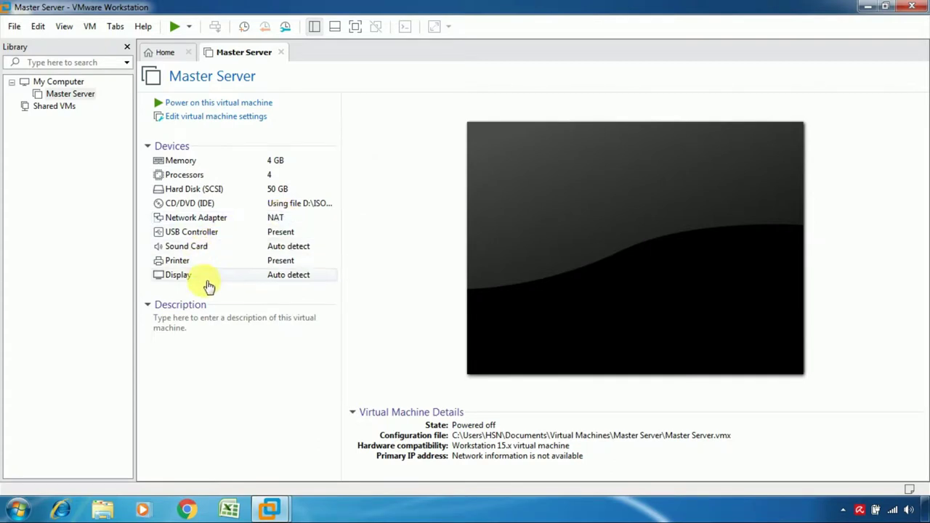
{"action": "left_click", "coordinate": [221, 104]}
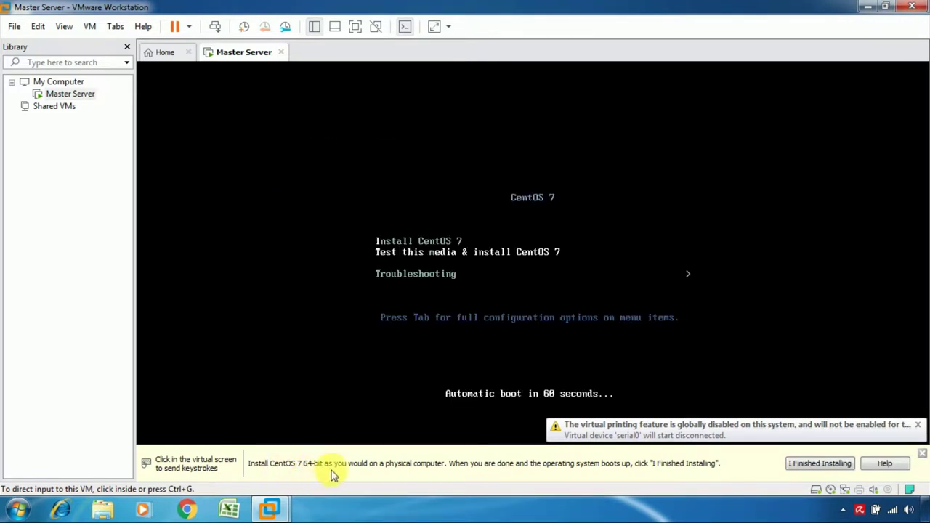
Direct input to the virtual machine and highlight Install CentOS 7 in its boot menu.
{"action": "left_click", "coordinate": [475, 263]}
{"action": "key", "text": "Down"}
{"action": "key", "text": "Up"}
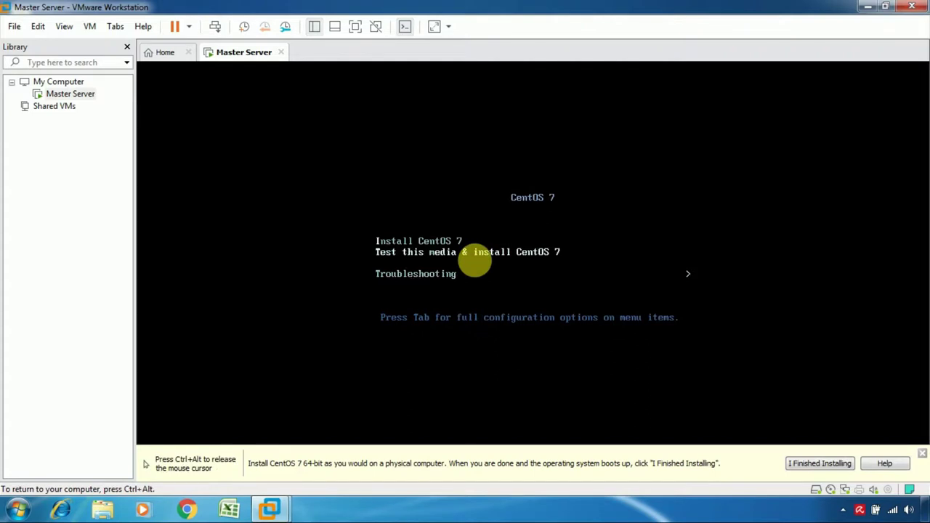
{"action": "key", "text": "Up"}
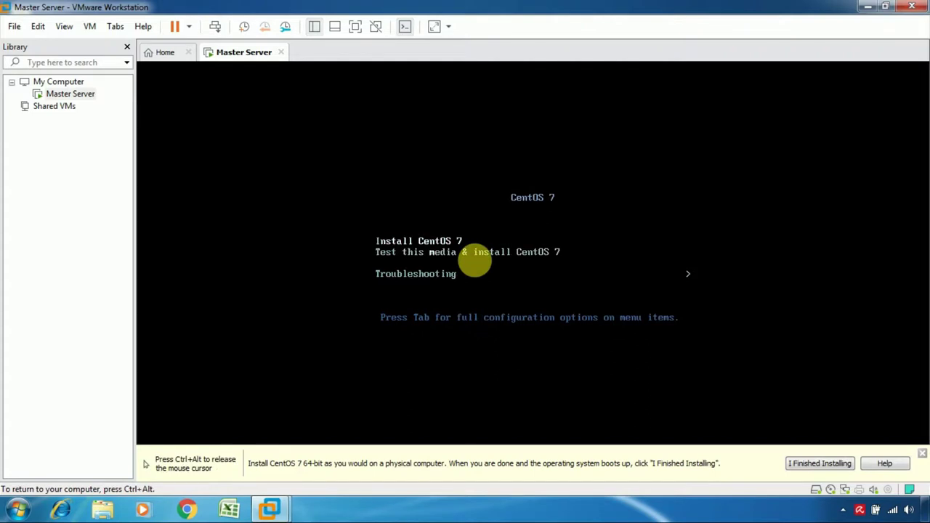
Dismiss the guest installation reminder and show the virtual machine full screen with Keep Aspect Ratio Stretch.
{"action": "key", "text": "ctrl+alt"}
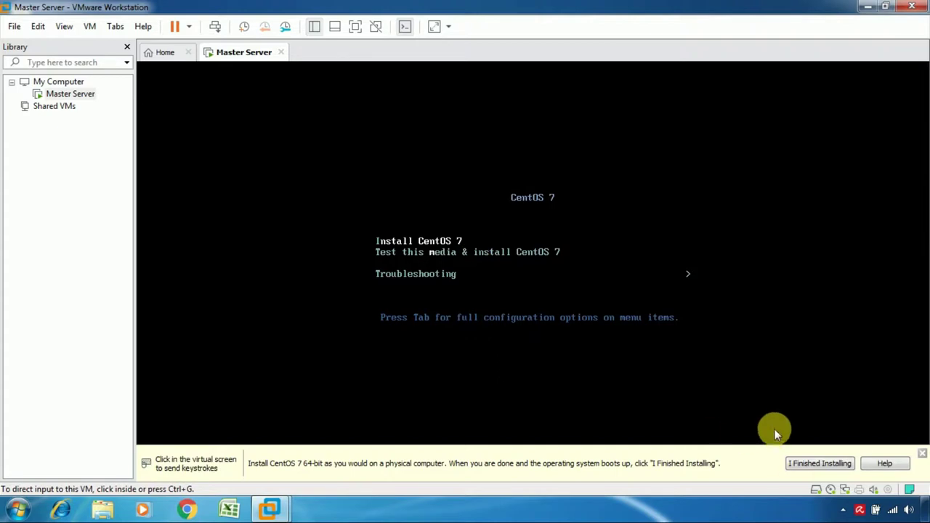
{"action": "left_click", "coordinate": [803, 465]}
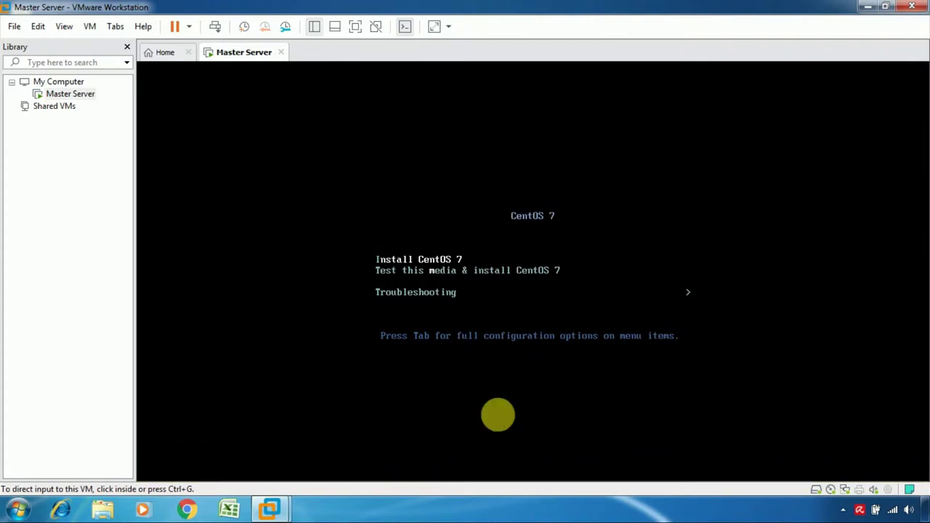
{"action": "left_click", "coordinate": [356, 27]}
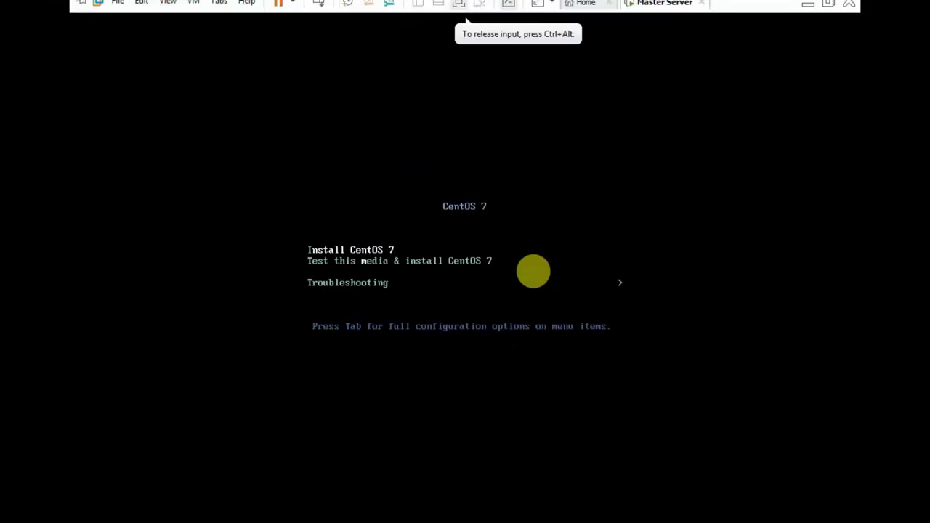
{"action": "left_click", "coordinate": [551, 9]}
{"action": "left_click", "coordinate": [551, 32]}
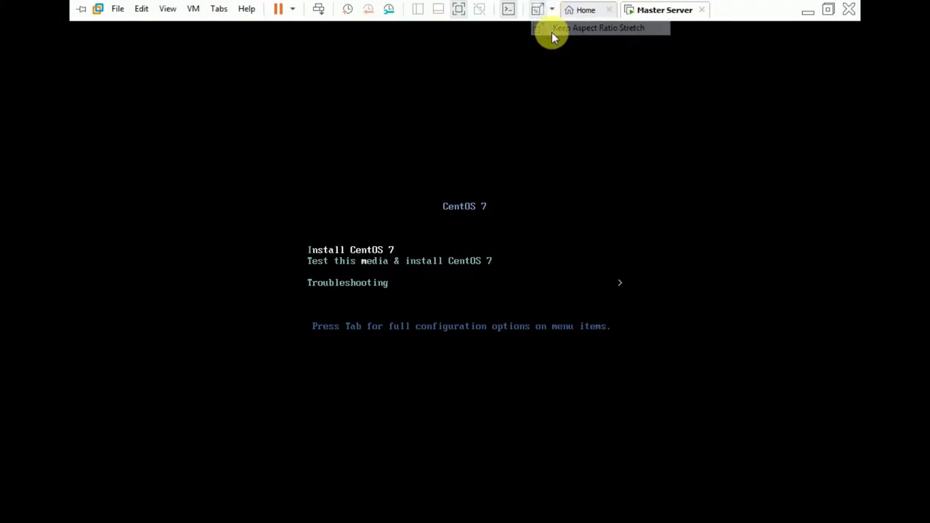
Return input to the full-screen virtual machine and select the Install CentOS 7 boot entry.
{"action": "left_click", "coordinate": [588, 121]}
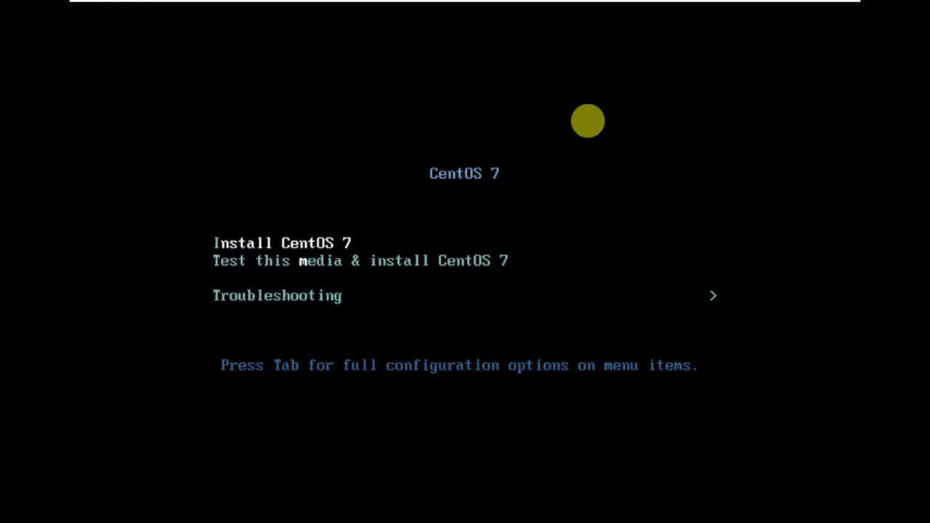
{"action": "key", "text": "Down"}
{"action": "key", "text": "Up"}
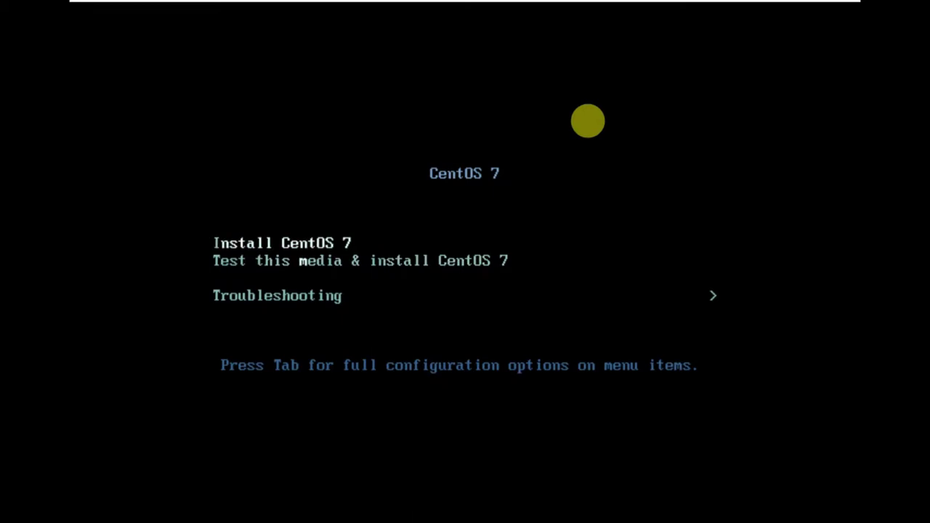